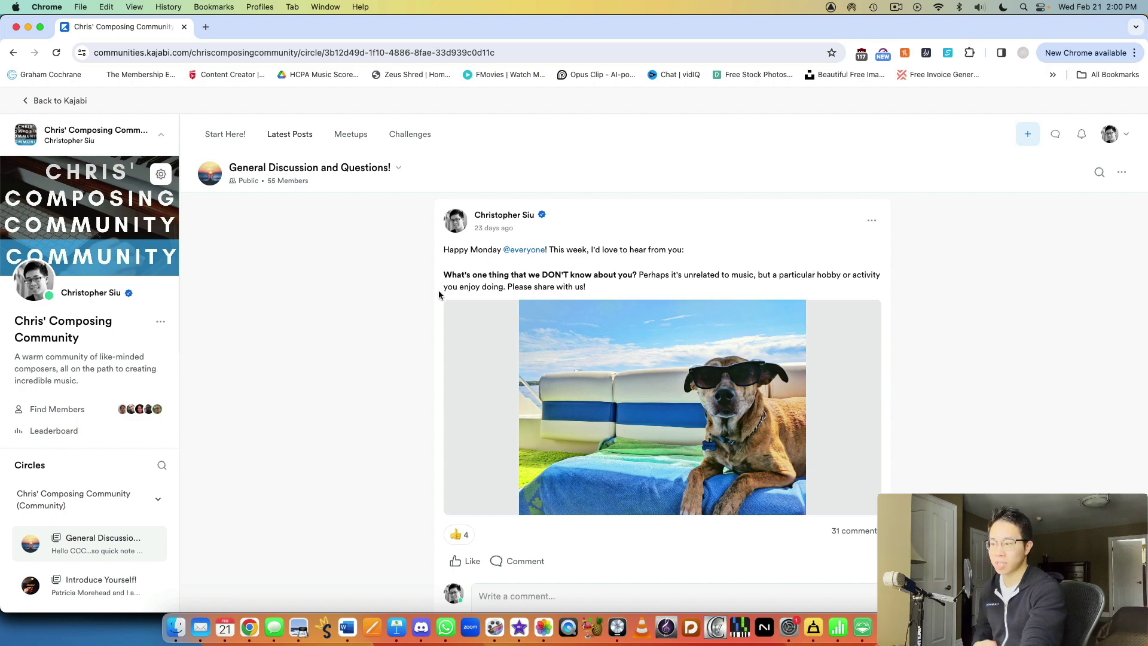
{"action": "scroll", "coordinate": [818, 340], "scroll_direction": "down", "scroll_amount": 1}
{"action": "scroll", "coordinate": [818, 340], "scroll_direction": "down", "scroll_amount": 5}
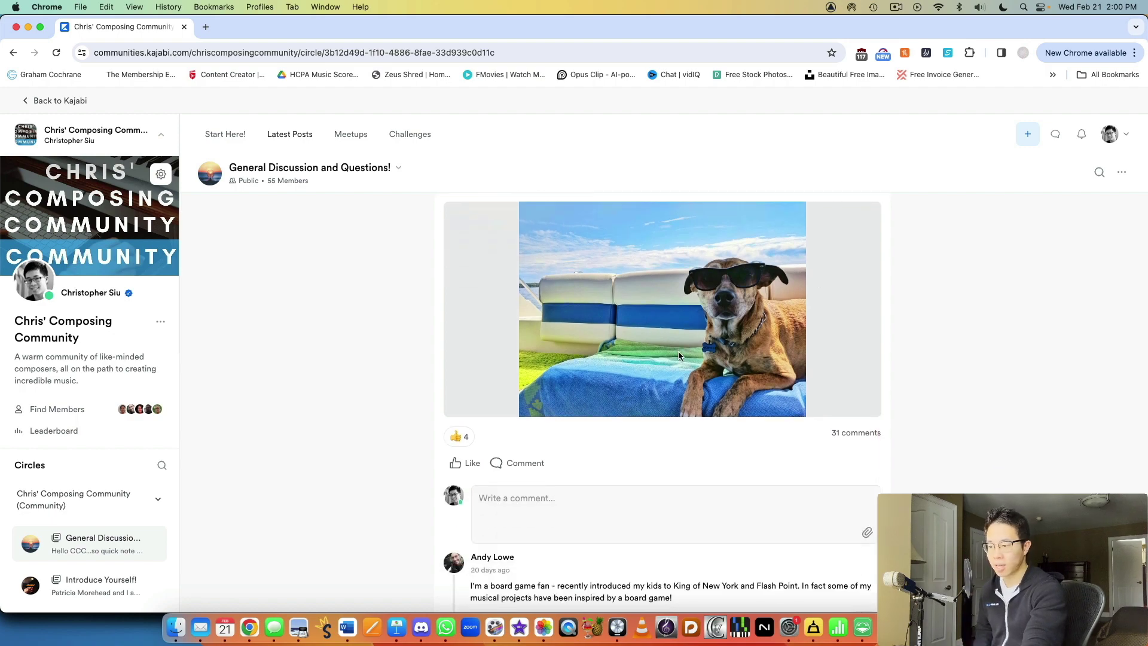
{"action": "scroll", "coordinate": [818, 340], "scroll_direction": "down", "scroll_amount": 5}
{"action": "scroll", "coordinate": [818, 340], "scroll_direction": "down", "scroll_amount": 3}
{"action": "scroll", "coordinate": [837, 298], "scroll_direction": "up", "scroll_amount": 2}
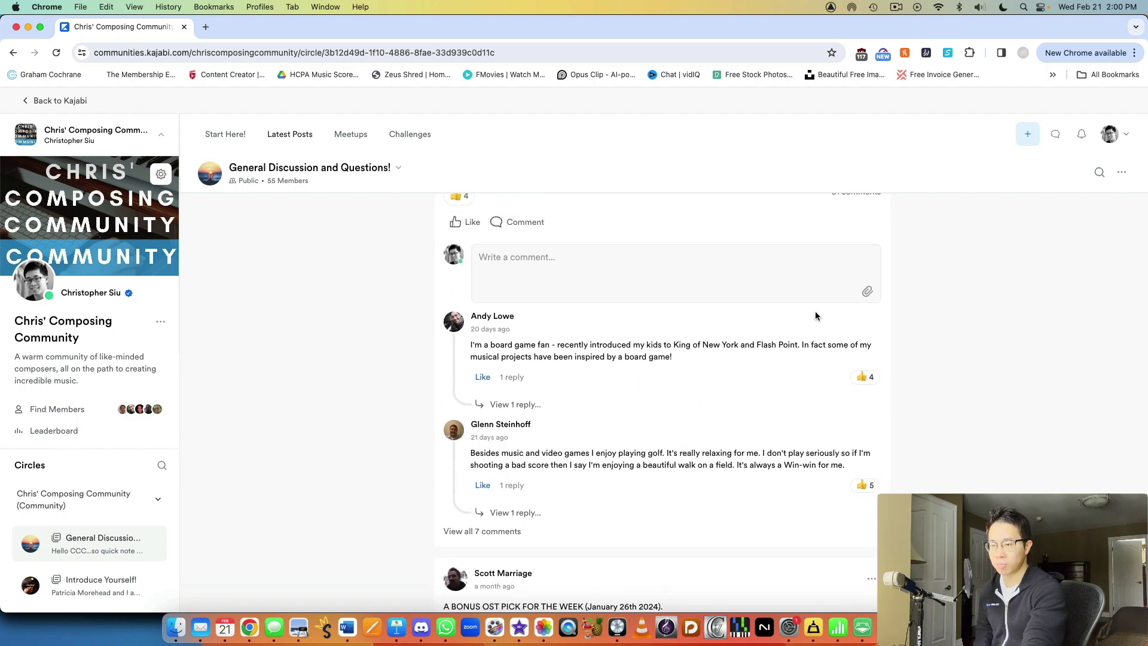
{"action": "scroll", "coordinate": [815, 311], "scroll_direction": "up", "scroll_amount": 3}
Step: Show all 7 comments on the prompt post and the 6 replies under the fighting-games comment
{"action": "left_click", "coordinate": [504, 571]}
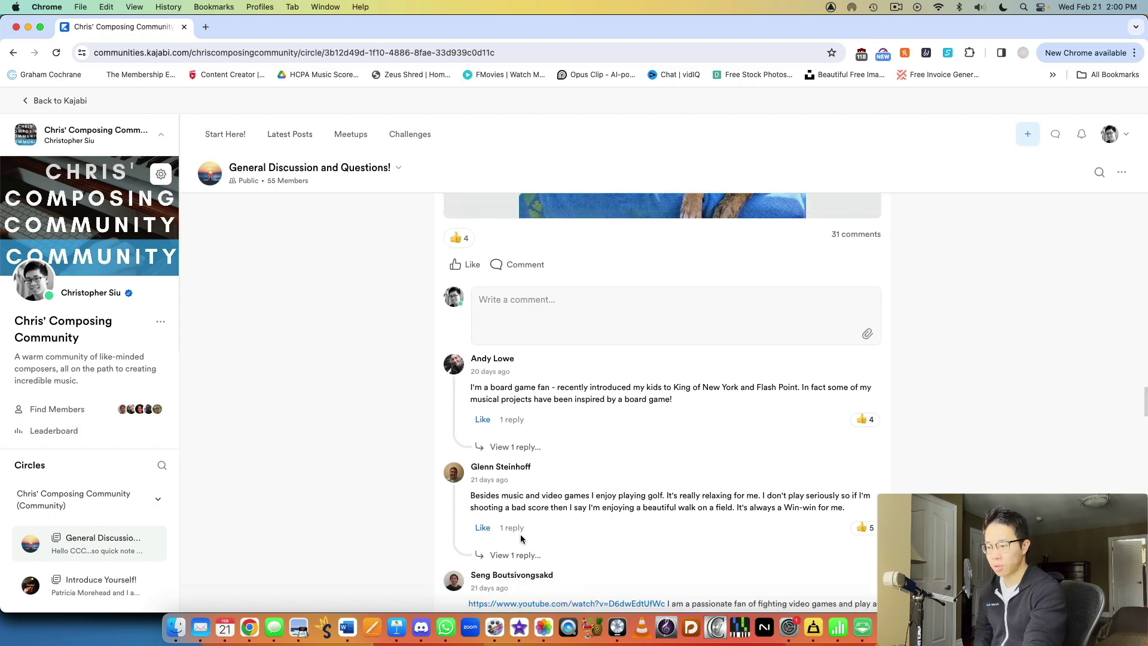
{"action": "scroll", "coordinate": [578, 433], "scroll_direction": "down", "scroll_amount": 5}
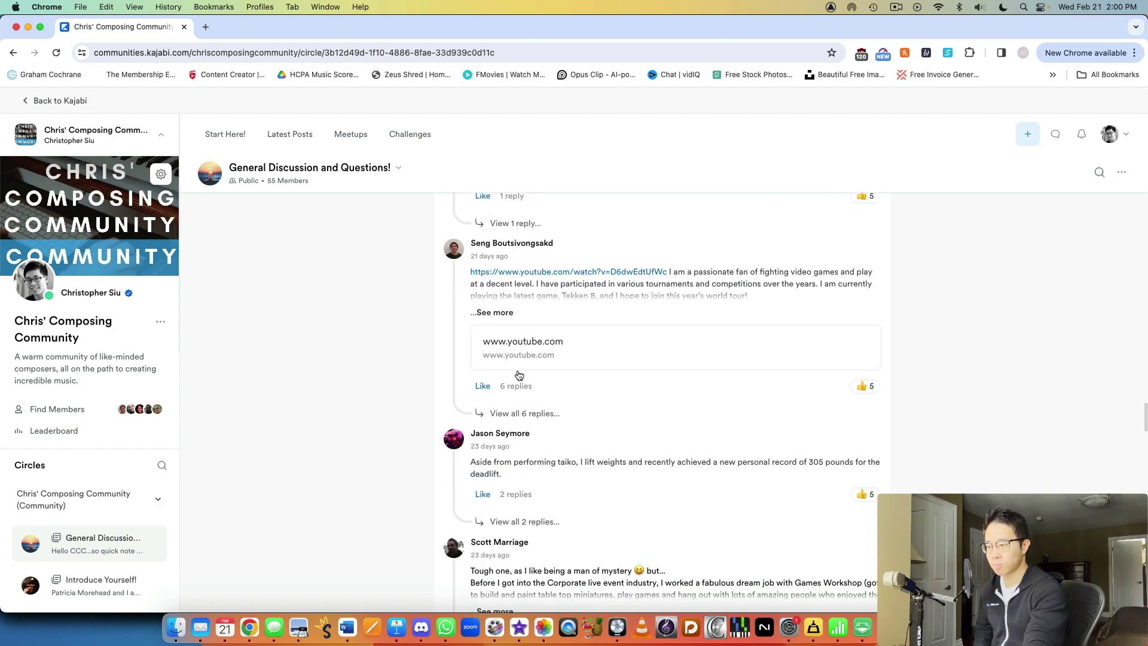
{"action": "left_click", "coordinate": [523, 413]}
{"action": "scroll", "coordinate": [592, 389], "scroll_direction": "down", "scroll_amount": 3}
{"action": "scroll", "coordinate": [593, 389], "scroll_direction": "up", "scroll_amount": 4}
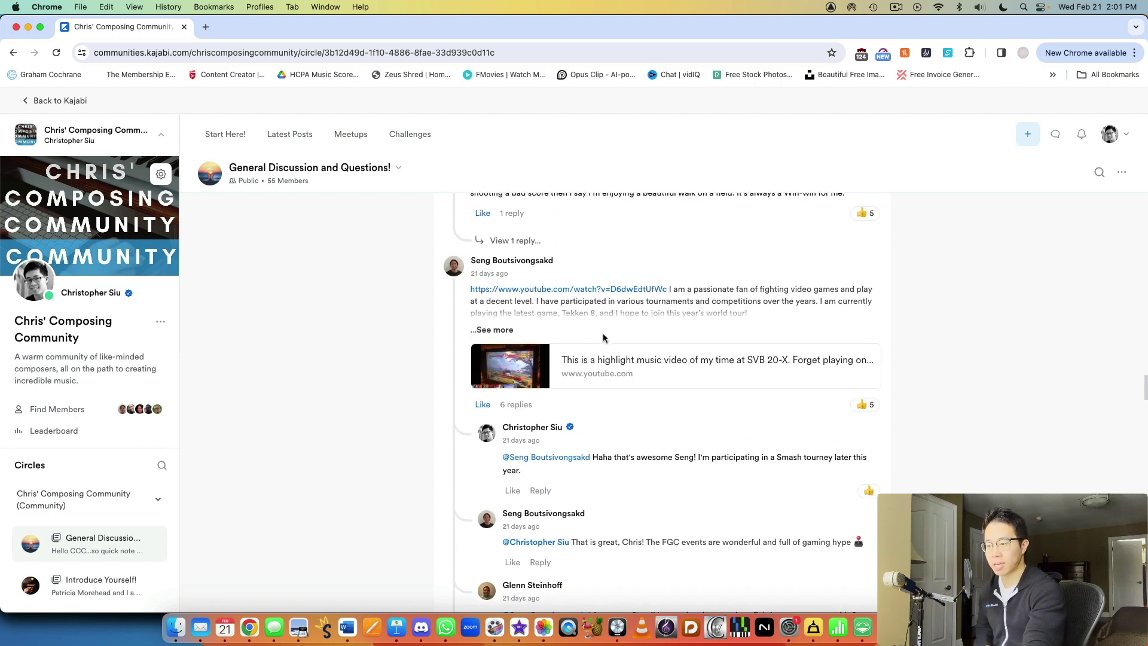
{"action": "scroll", "coordinate": [603, 333], "scroll_direction": "down", "scroll_amount": 5}
{"action": "scroll", "coordinate": [664, 282], "scroll_direction": "down", "scroll_amount": 4}
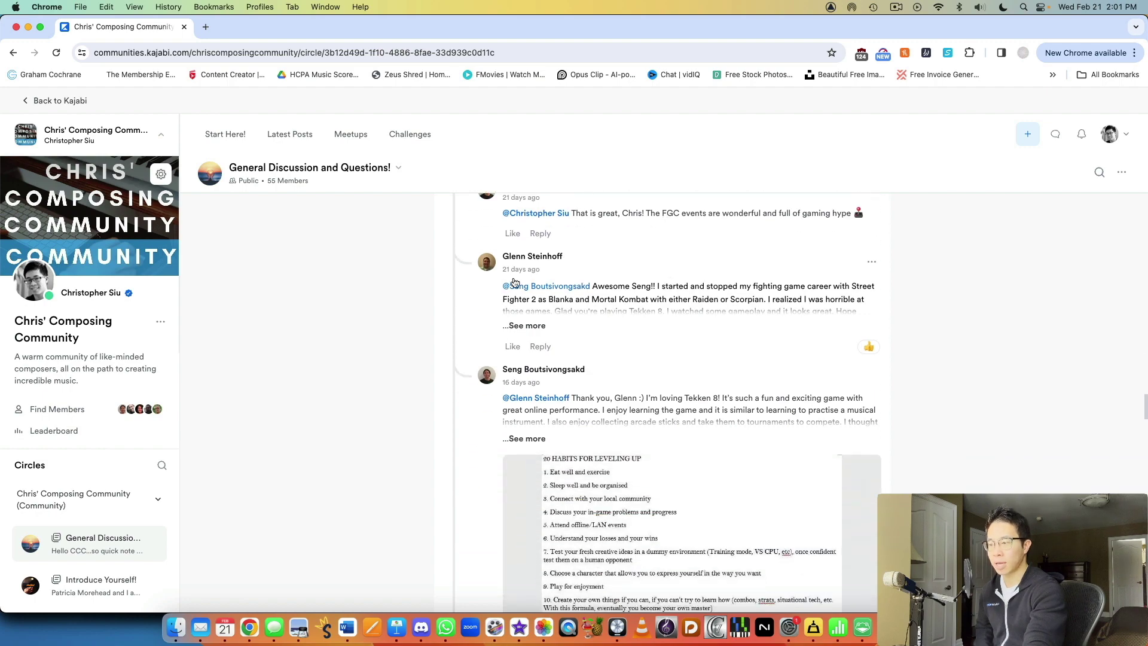
{"action": "scroll", "coordinate": [597, 354], "scroll_direction": "down", "scroll_amount": 5}
{"action": "scroll", "coordinate": [654, 341], "scroll_direction": "down", "scroll_amount": 3}
{"action": "scroll", "coordinate": [654, 337], "scroll_direction": "down", "scroll_amount": 5}
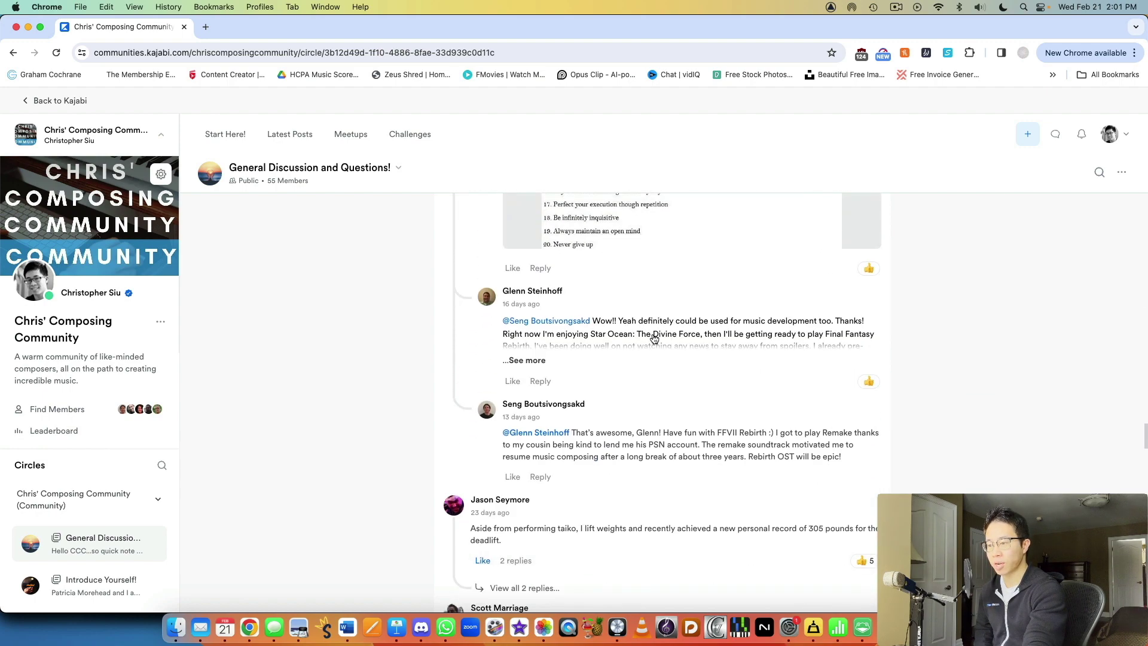
{"action": "scroll", "coordinate": [653, 337], "scroll_direction": "down", "scroll_amount": 4}
{"action": "scroll", "coordinate": [674, 352], "scroll_direction": "up", "scroll_amount": 6}
{"action": "scroll", "coordinate": [675, 352], "scroll_direction": "up", "scroll_amount": 5}
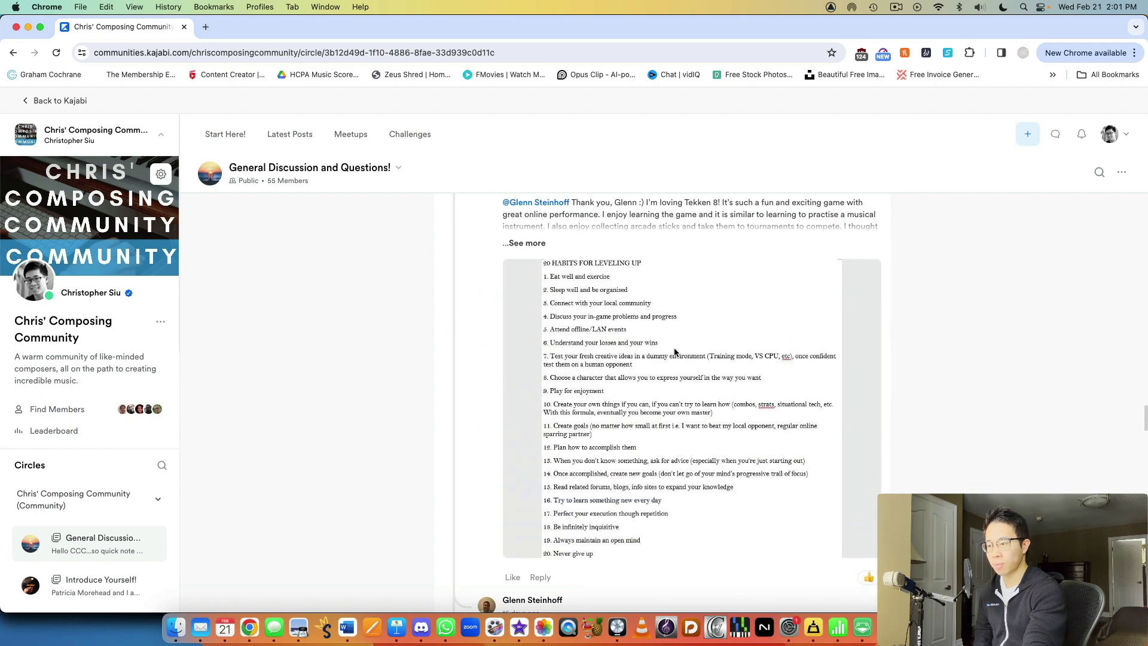
{"action": "scroll", "coordinate": [675, 351], "scroll_direction": "up", "scroll_amount": 5}
{"action": "scroll", "coordinate": [675, 352], "scroll_direction": "up", "scroll_amount": 5}
{"action": "scroll", "coordinate": [674, 352], "scroll_direction": "up", "scroll_amount": 3}
{"action": "scroll", "coordinate": [673, 349], "scroll_direction": "up", "scroll_amount": 5}
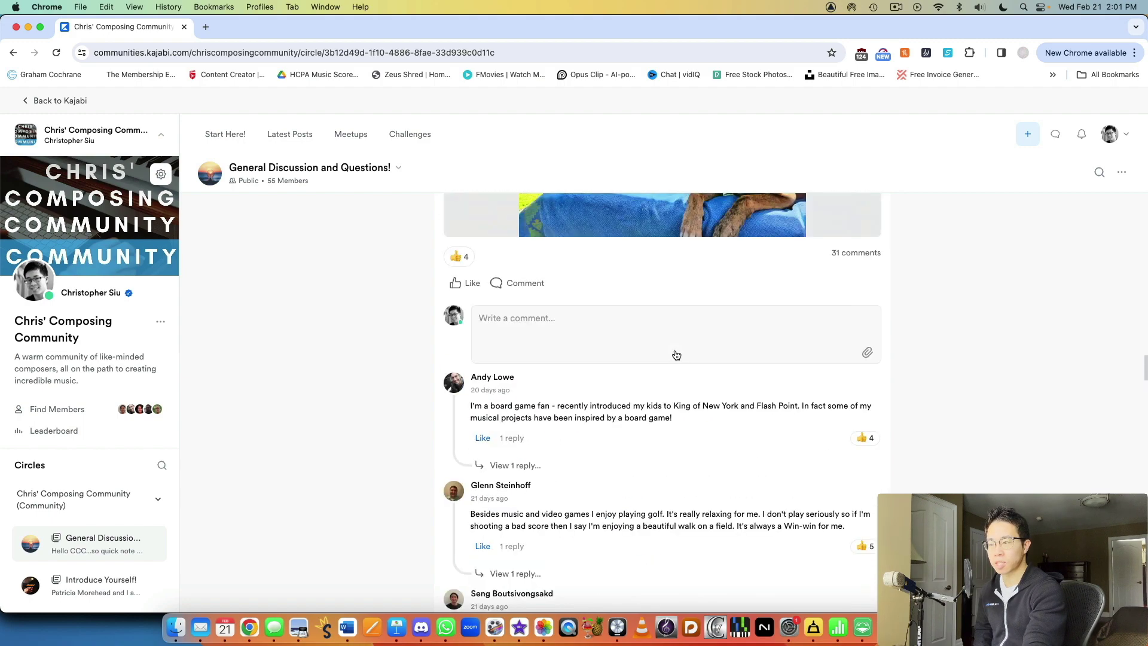
{"action": "scroll", "coordinate": [674, 349], "scroll_direction": "up", "scroll_amount": 3}
{"action": "scroll", "coordinate": [673, 348], "scroll_direction": "up", "scroll_amount": 5}
{"action": "scroll", "coordinate": [684, 352], "scroll_direction": "down", "scroll_amount": 3}
{"action": "scroll", "coordinate": [684, 352], "scroll_direction": "down", "scroll_amount": 1}
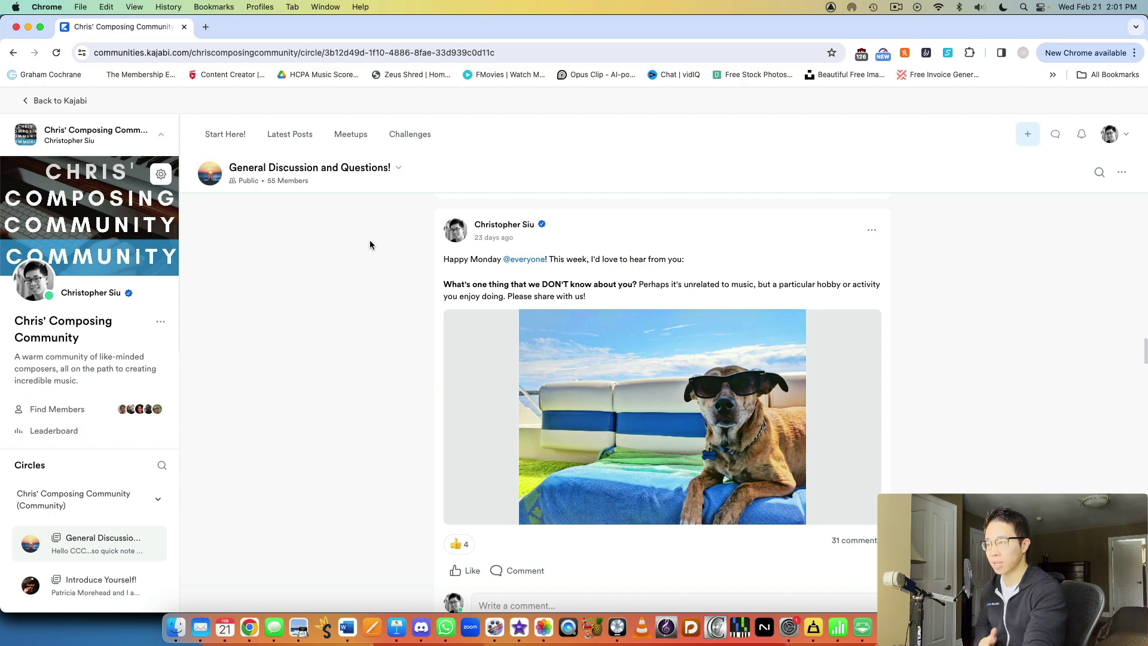
Step: Go to the Meetups page showing past room recordings and no upcoming meetups
{"action": "left_click", "coordinate": [363, 136]}
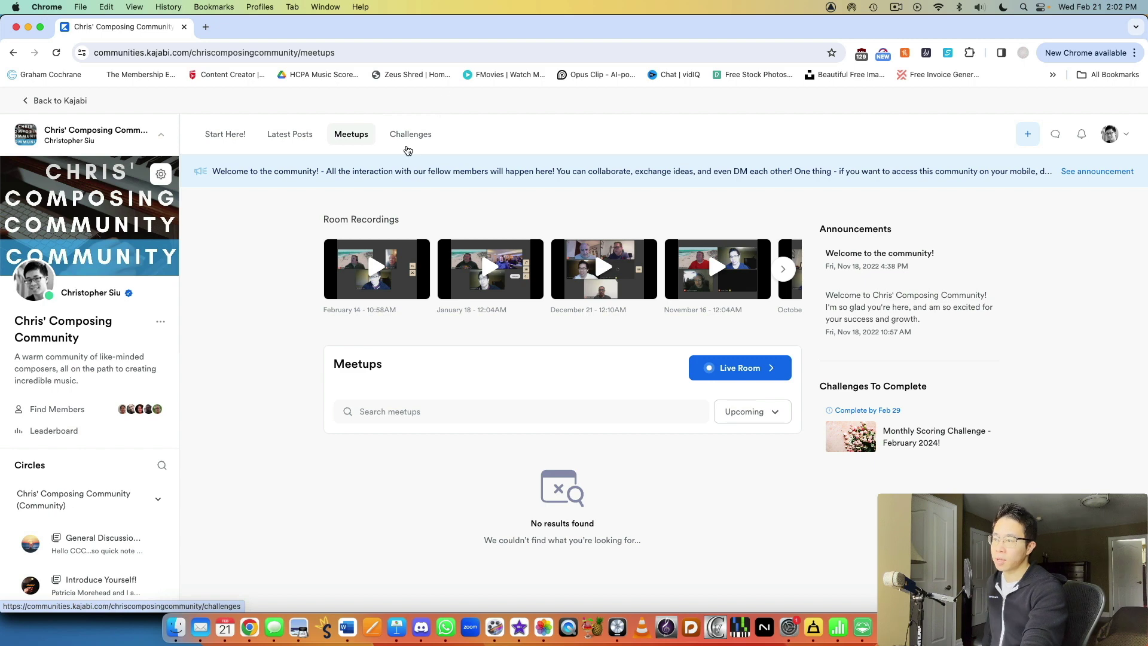
Step: Go to the Challenges page listing the January, February and December 2023 scoring challenges
{"action": "left_click", "coordinate": [410, 134]}
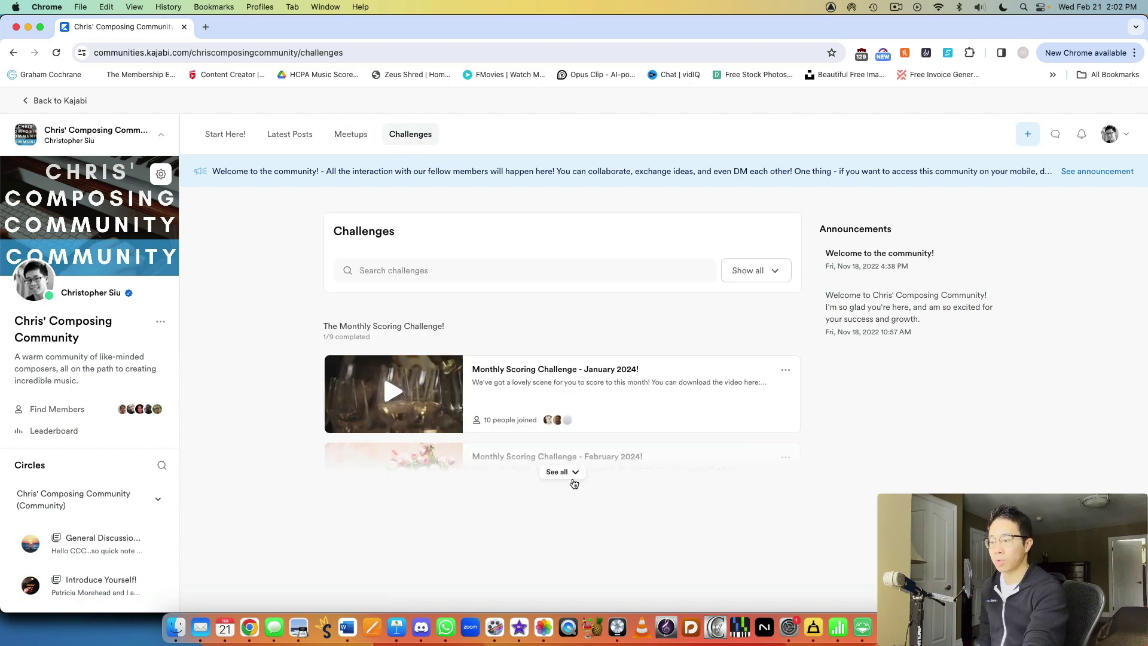
{"action": "scroll", "coordinate": [629, 404], "scroll_direction": "down", "scroll_amount": 3}
{"action": "scroll", "coordinate": [762, 340], "scroll_direction": "up", "scroll_amount": 3}
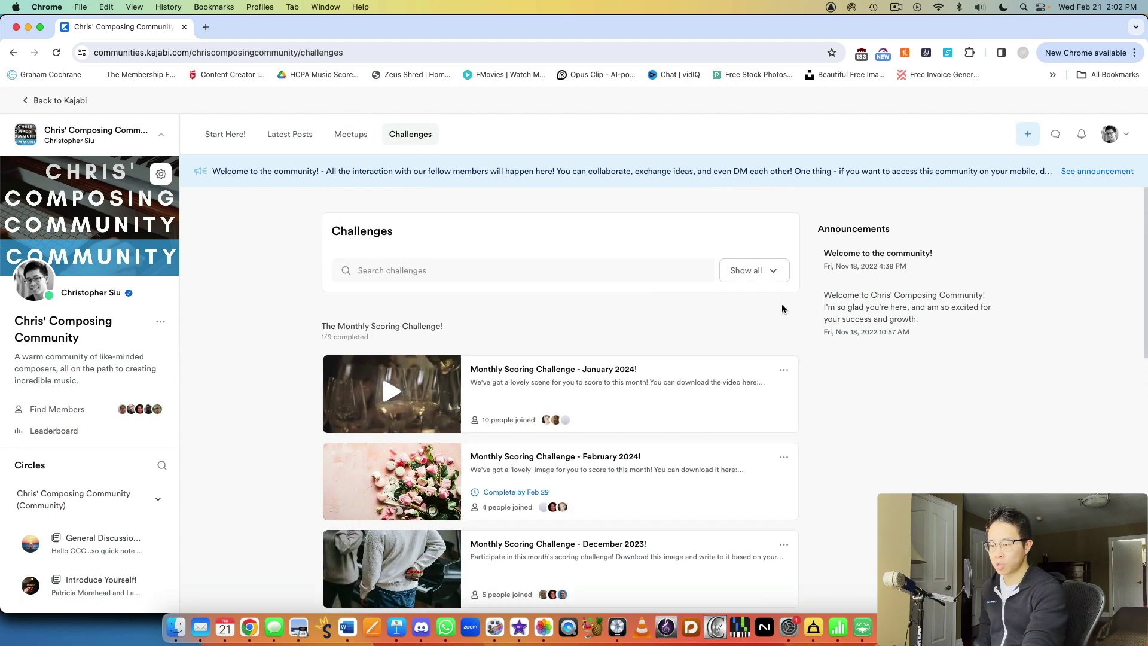